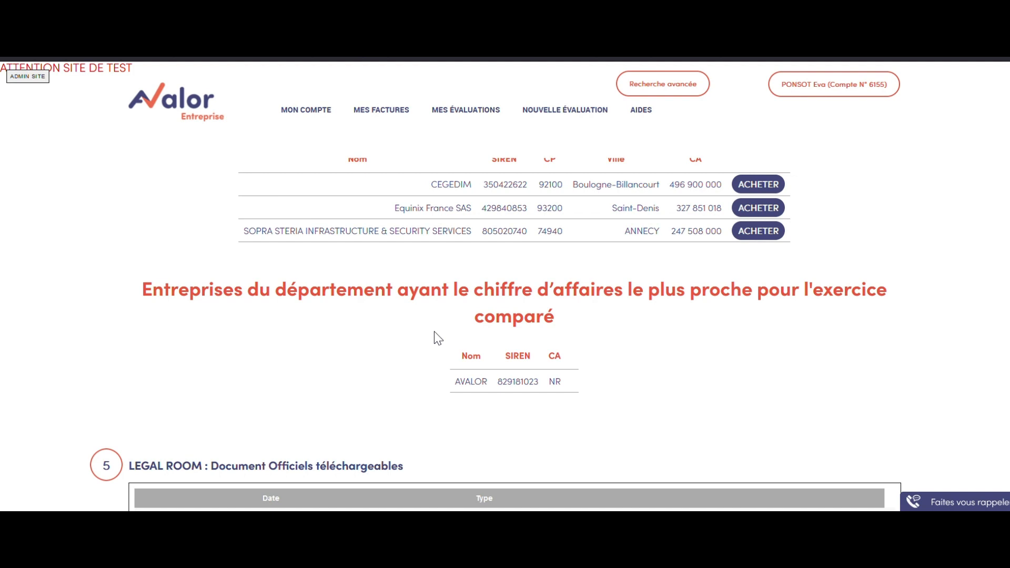
Review the downloadable official company documents listed in the Legal Room section.
scroll(434, 331, down, 5)
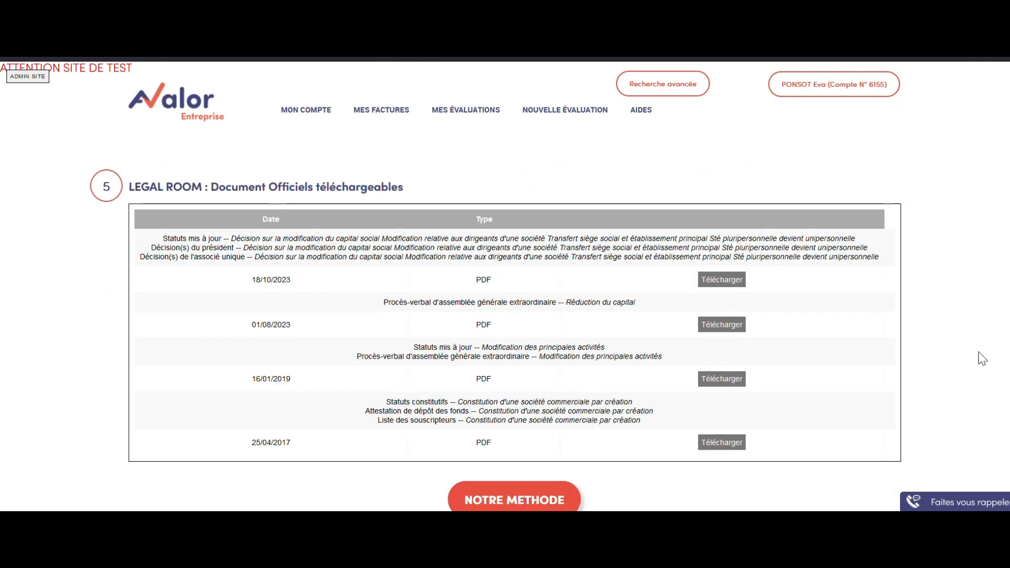
scroll(978, 352, down, 1)
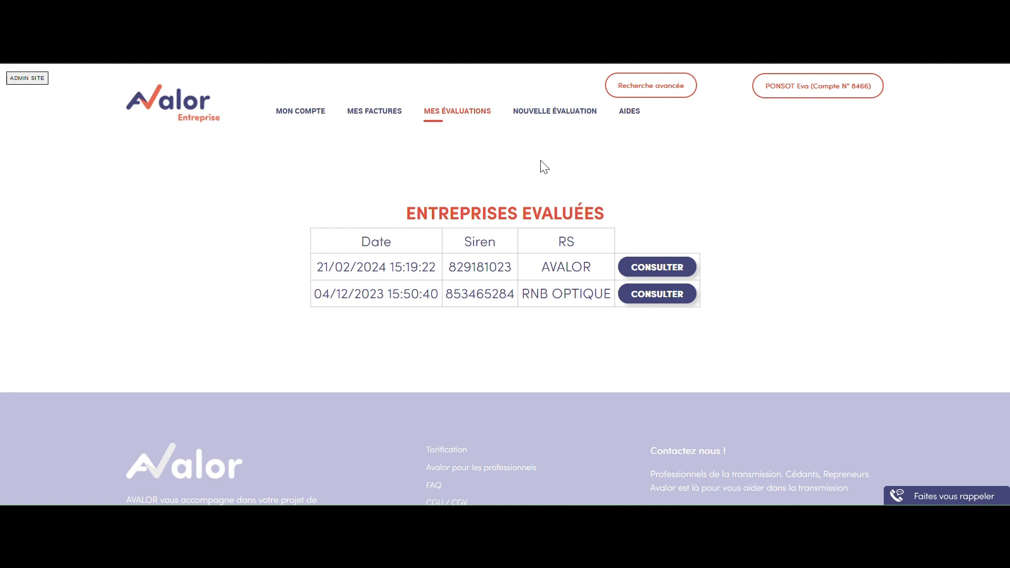
Open the new evaluation page and review its SIREN search, EDI FACT import and tax return import options.
click(553, 115)
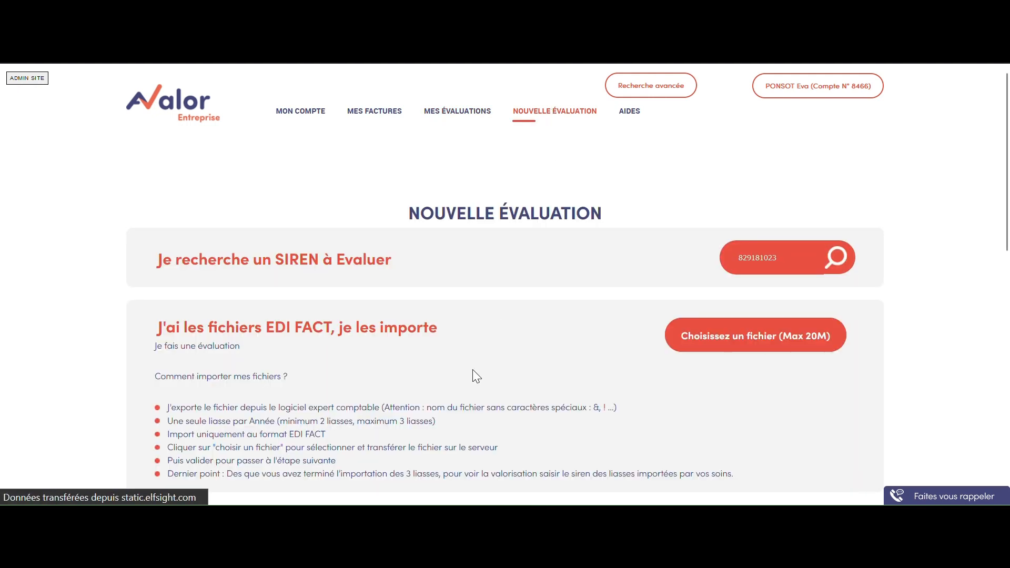
scroll(472, 371, down, 5)
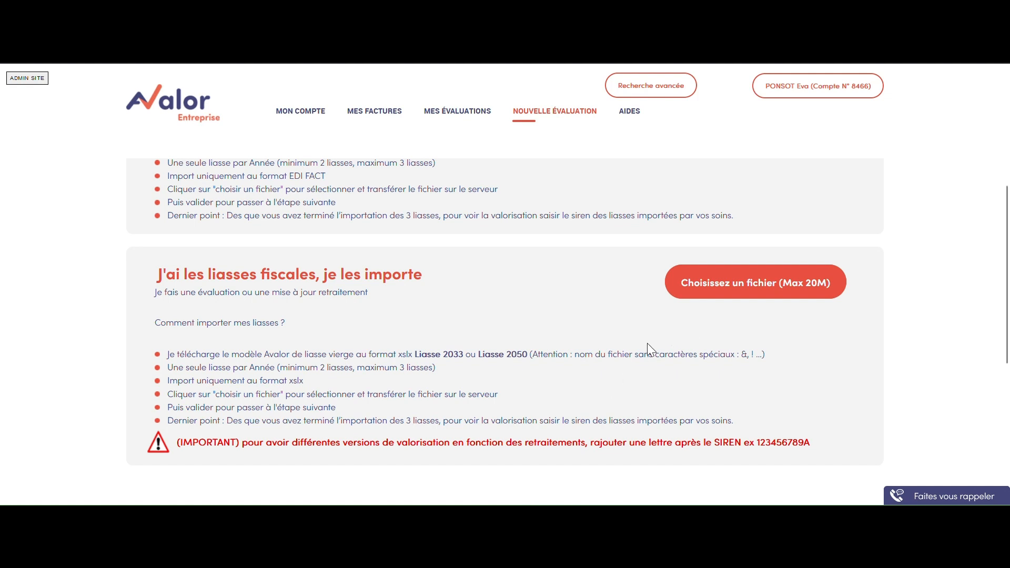
scroll(647, 343, up, 3)
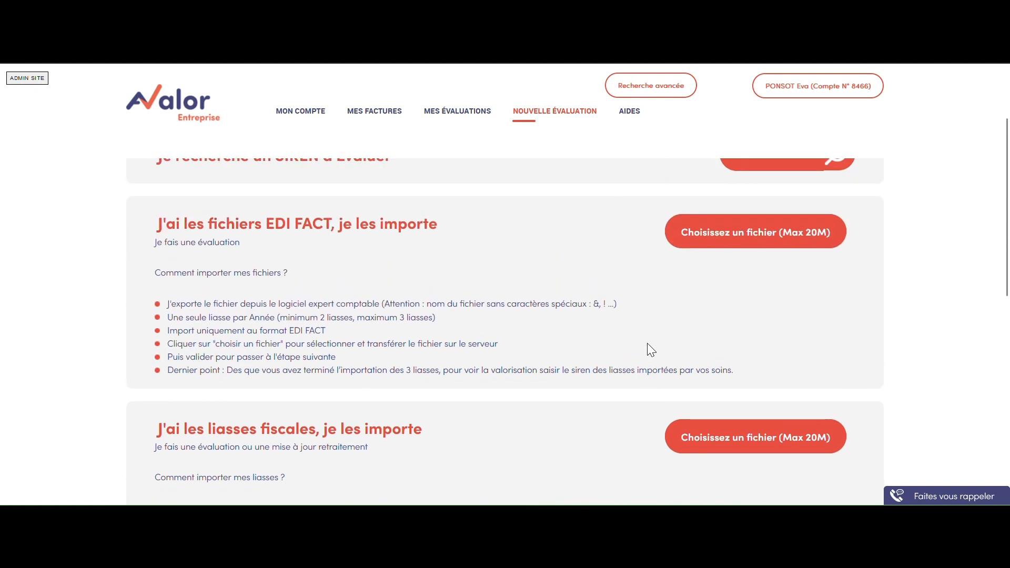
scroll(647, 343, up, 2)
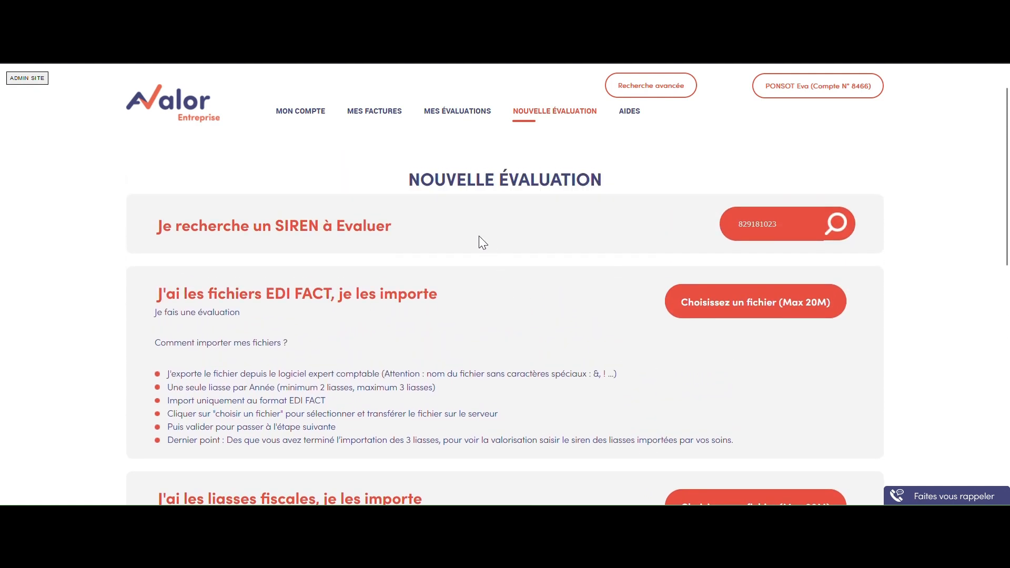
scroll(515, 359, down, 1)
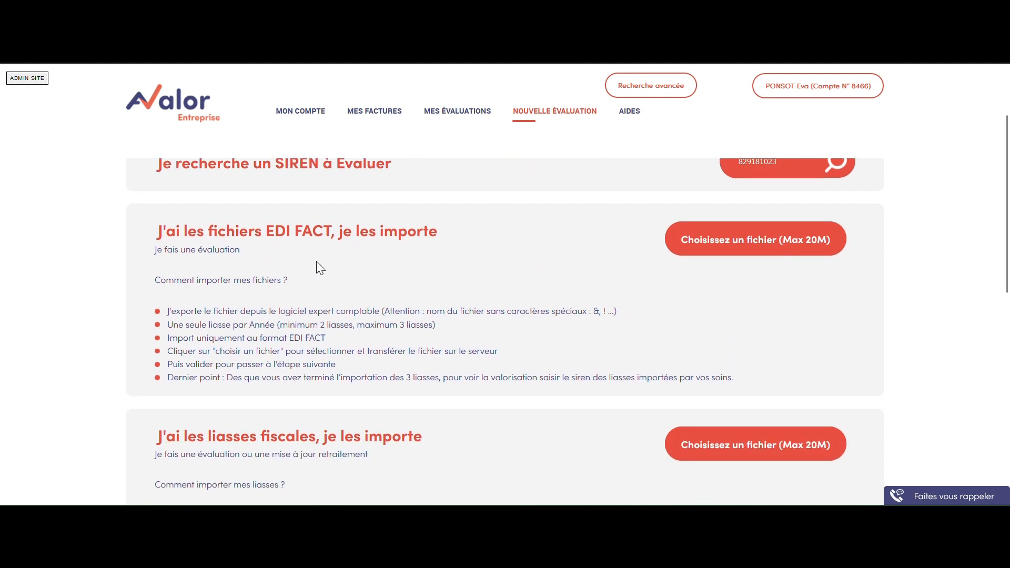
scroll(318, 266, down, 1)
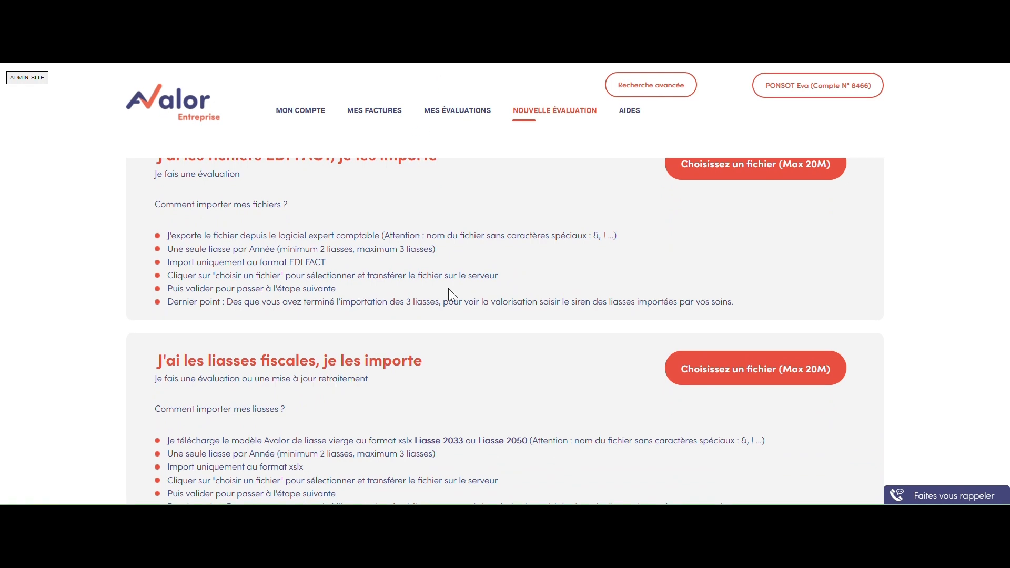
Open AVALOR from the evaluated companies and start a restatement of its IMPORT BRUT valuation.
click(468, 116)
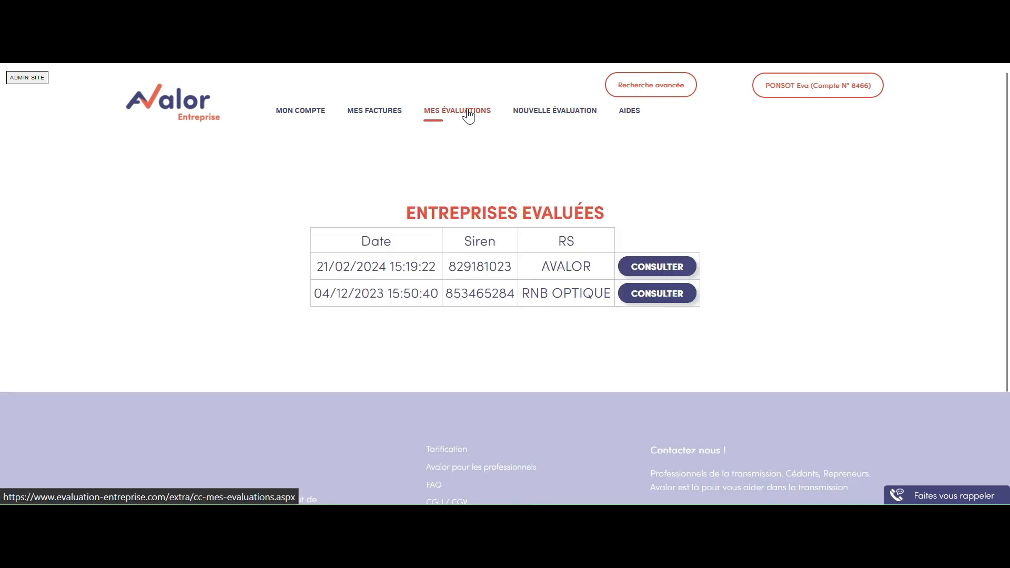
click(646, 268)
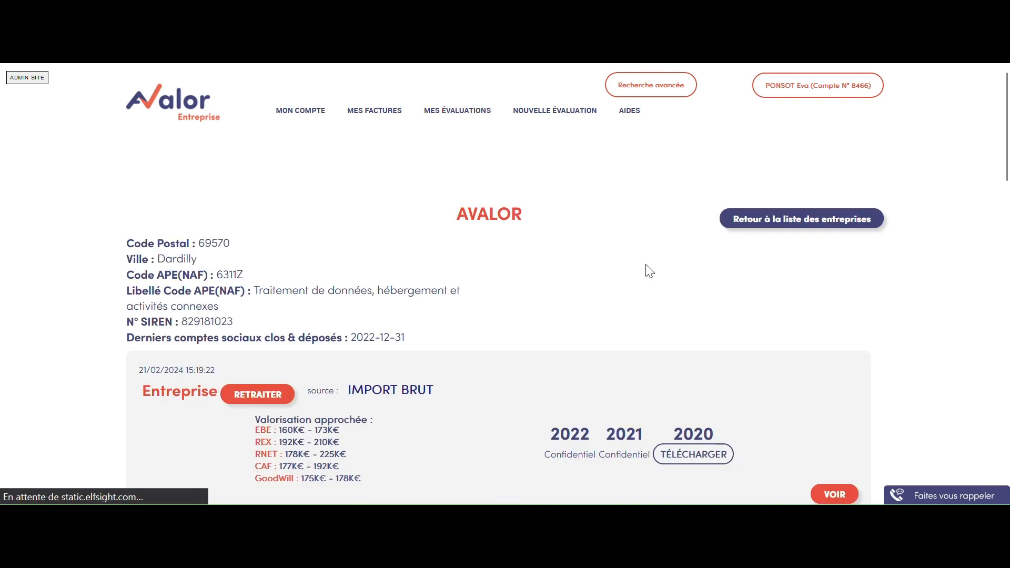
scroll(547, 321, down, 2)
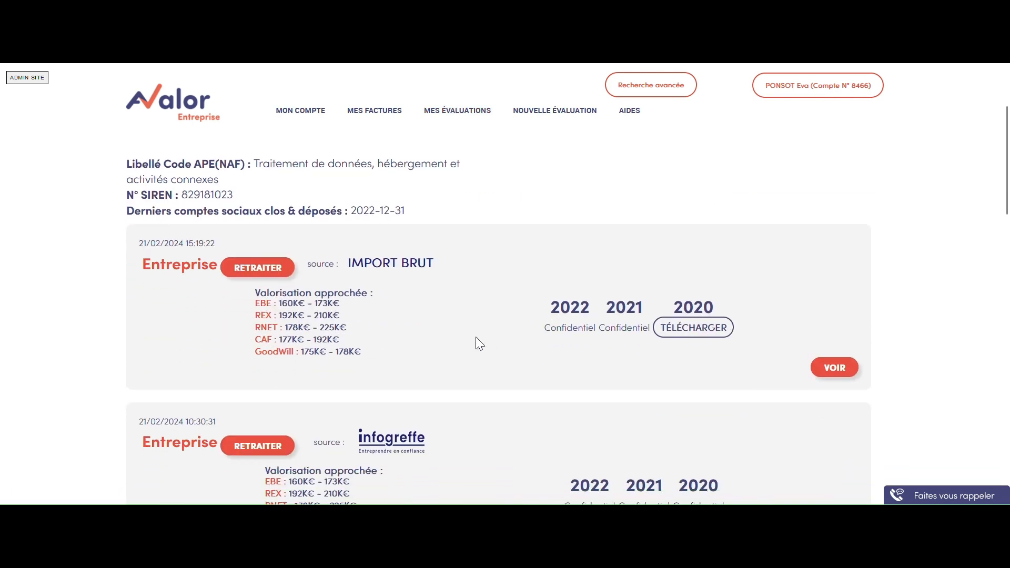
click(268, 278)
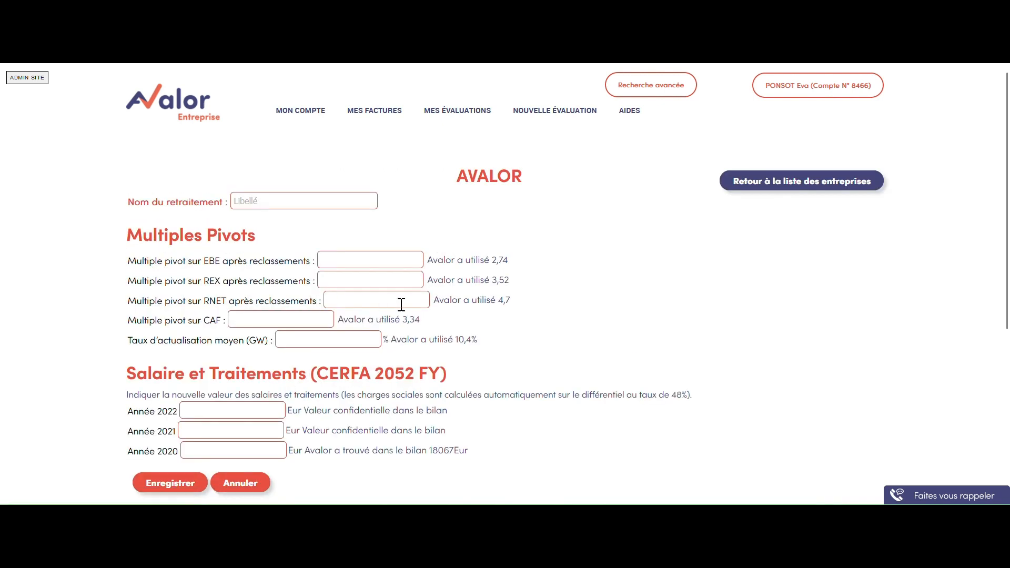
Name the restatement "test", set the pivot multiples to 3 for EBE and 4 for REX, and save it.
scroll(401, 302, down, 1)
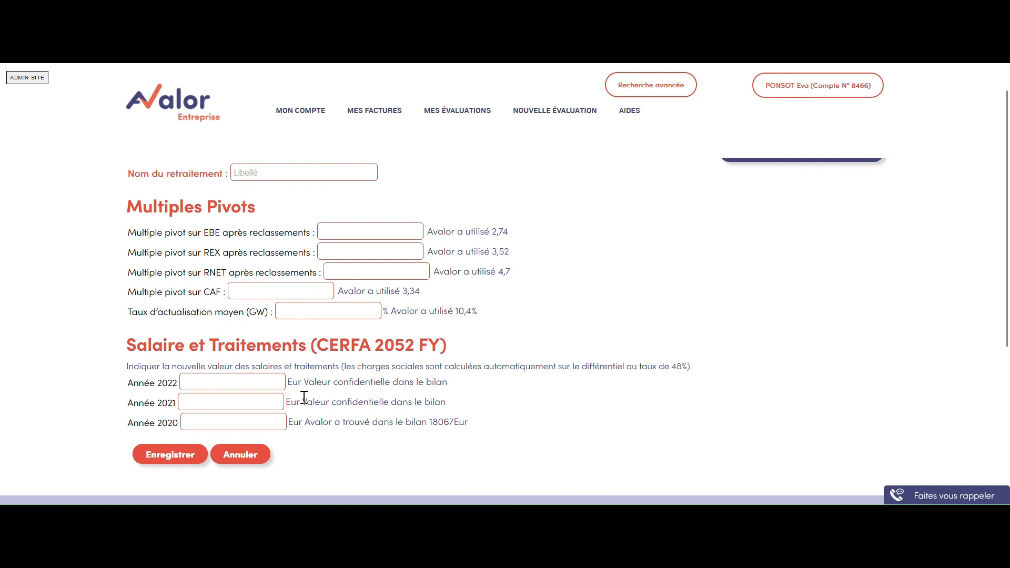
click(283, 168)
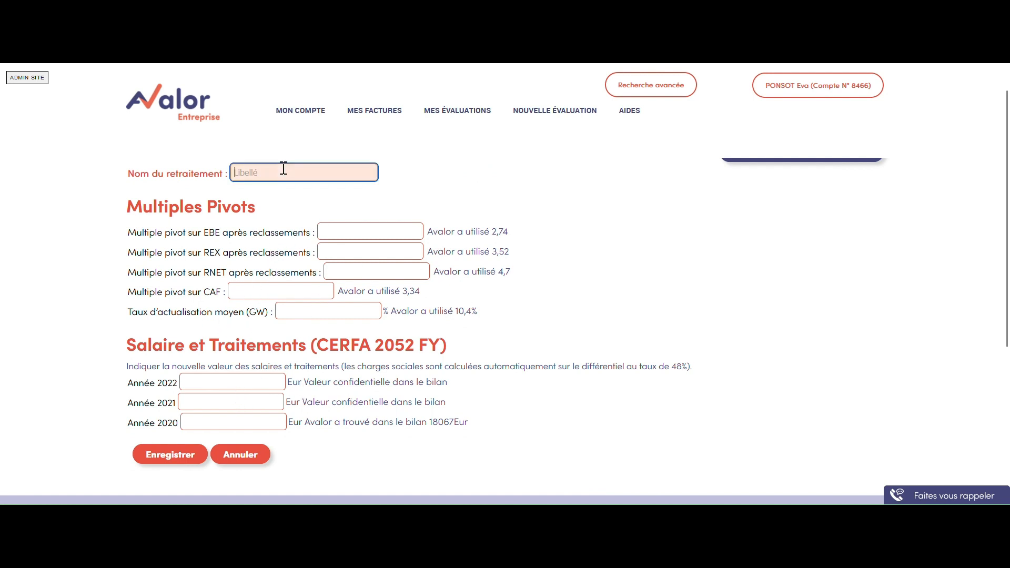
text(test)
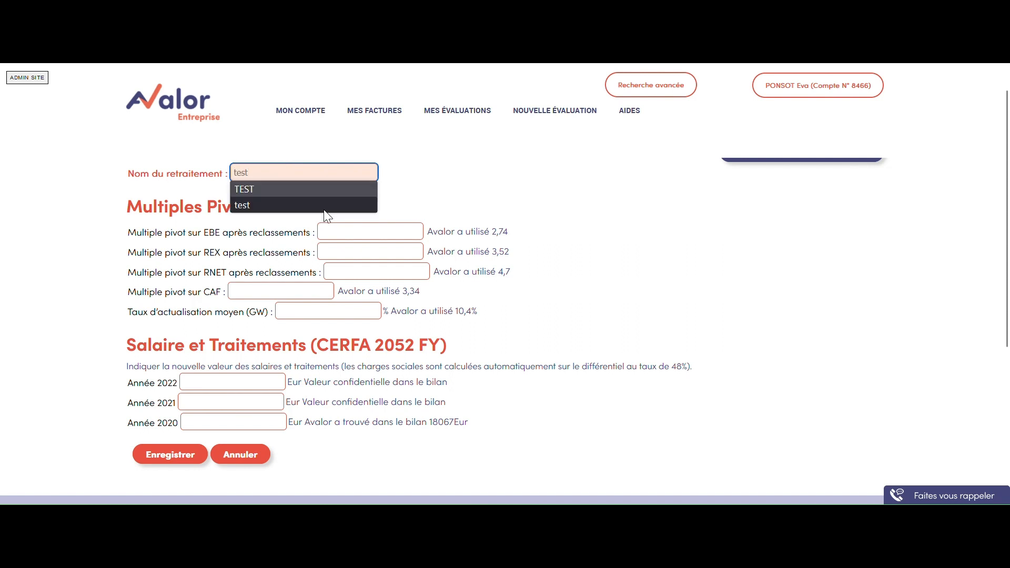
click(357, 231)
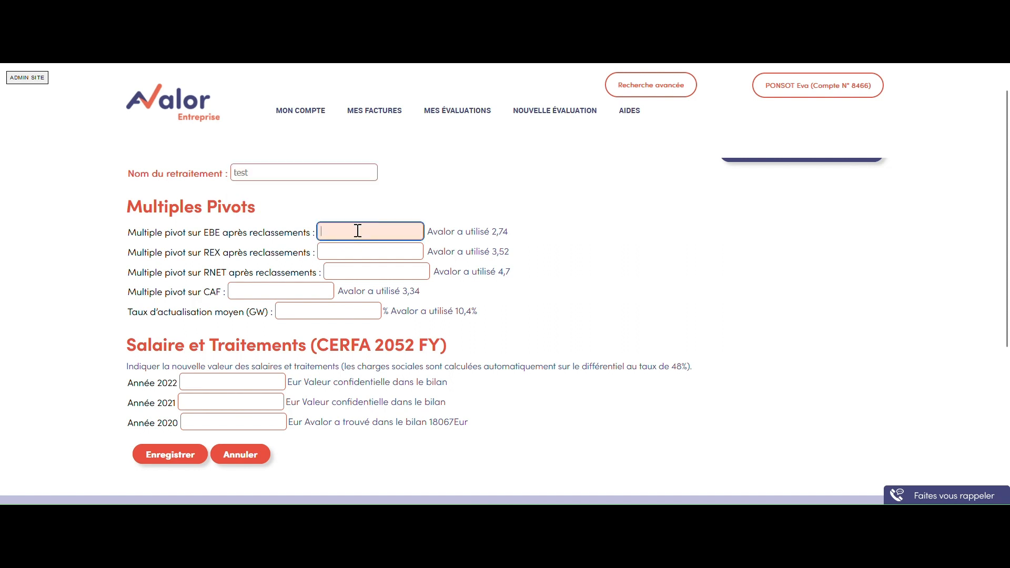
text(3)
click(525, 295)
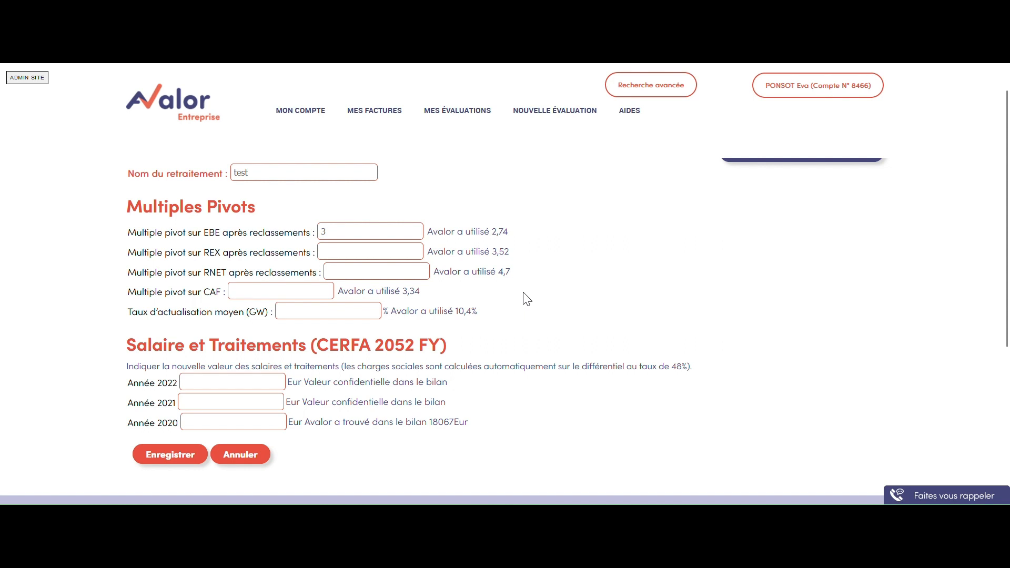
click(368, 253)
text(4)
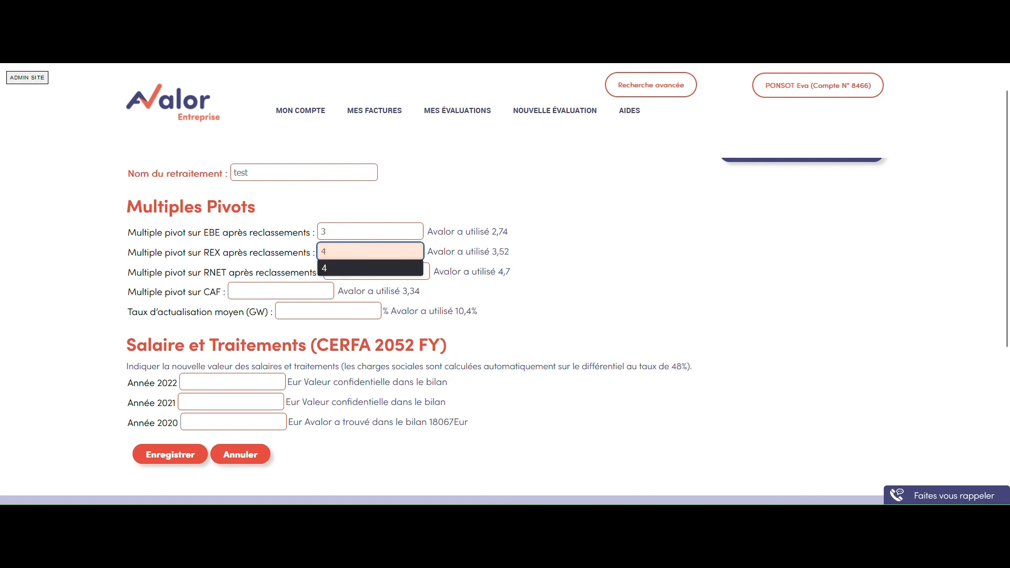
click(430, 301)
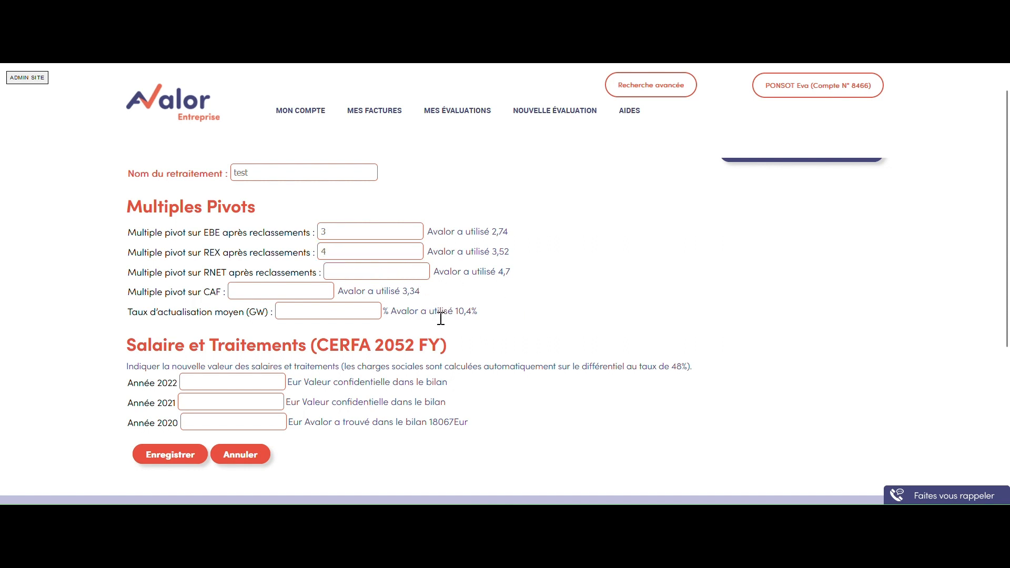
click(164, 459)
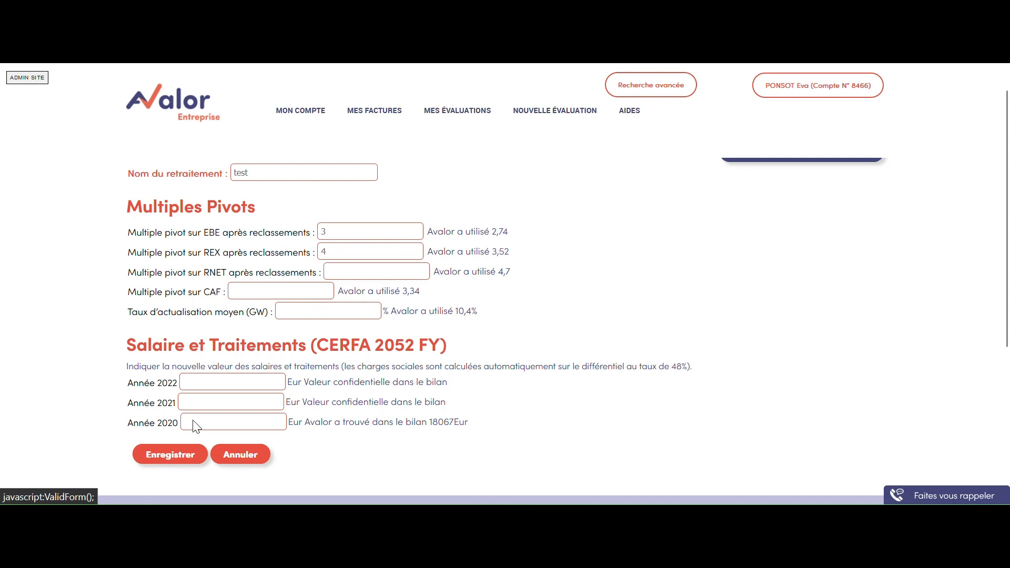
Open the restated valuation "test" and compare its restated value chart with the approximate valuation chart.
scroll(553, 347, down, 3)
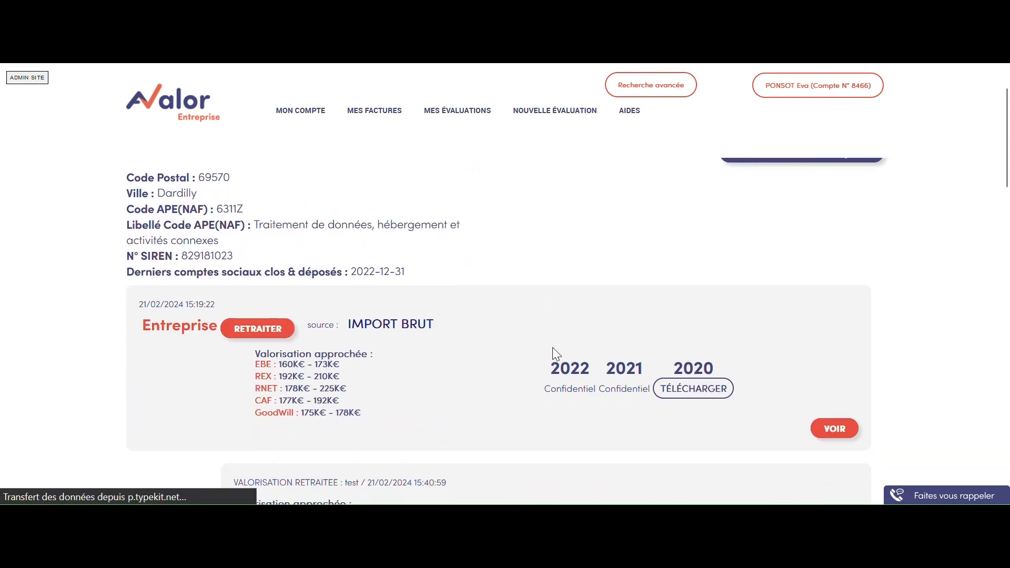
right_click(552, 347)
click(409, 376)
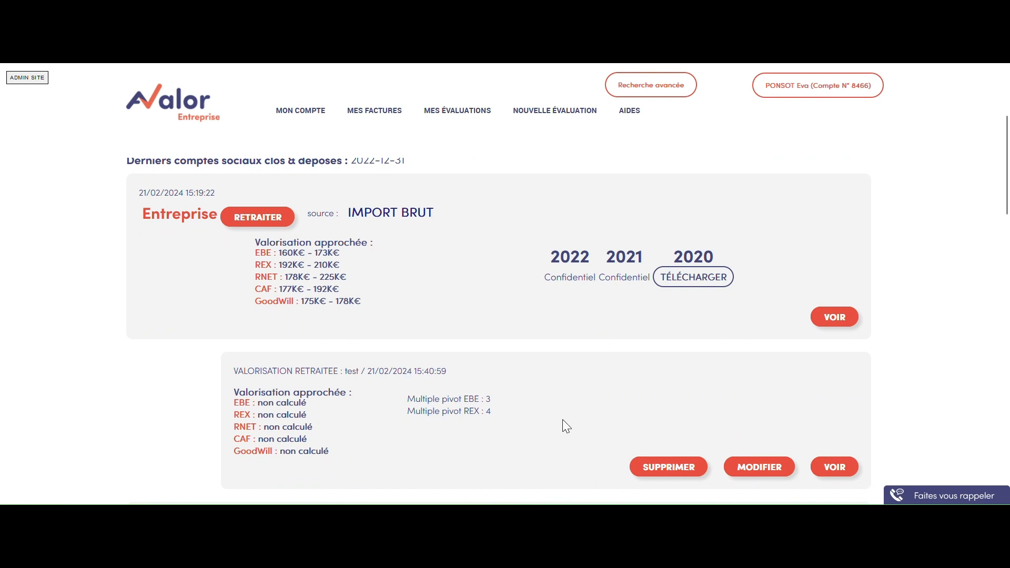
click(838, 472)
scroll(654, 428, down, 5)
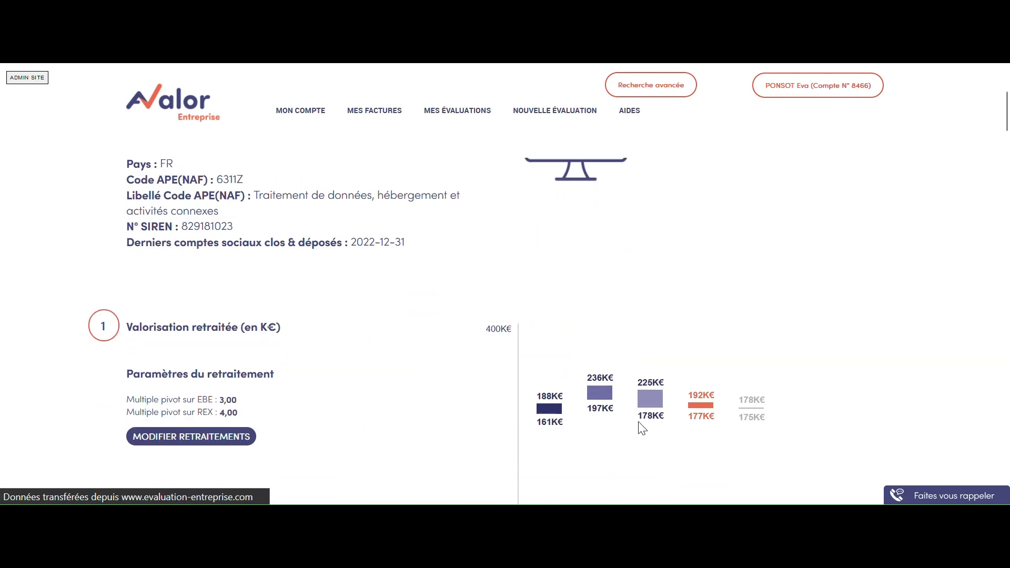
scroll(642, 429, down, 2)
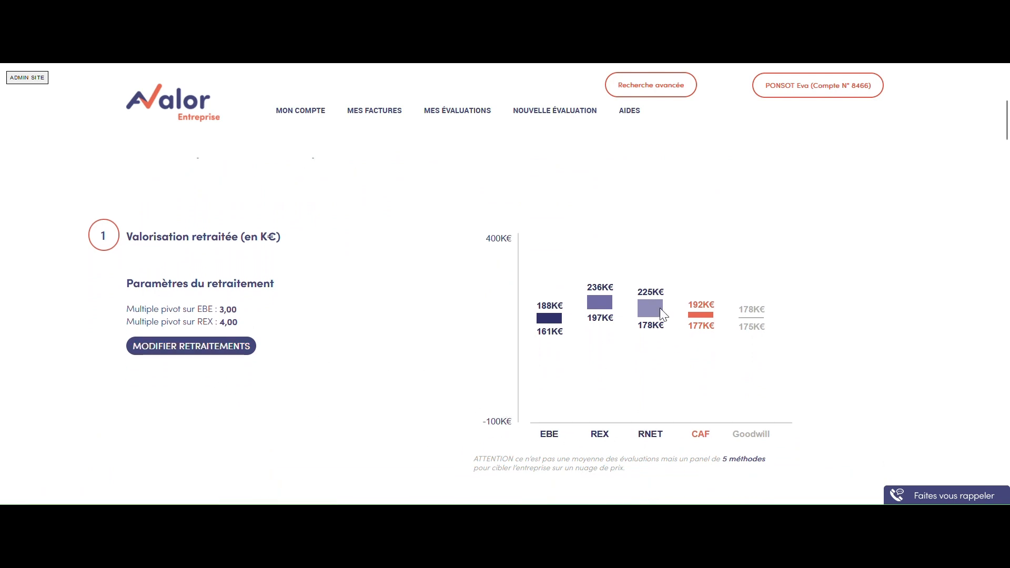
scroll(701, 392, down, 5)
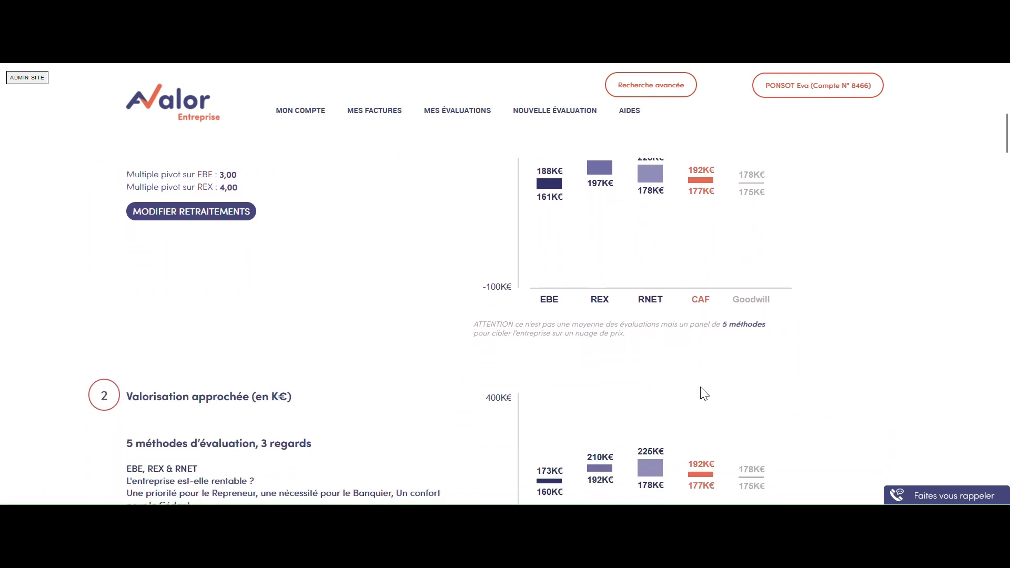
scroll(701, 389, down, 2)
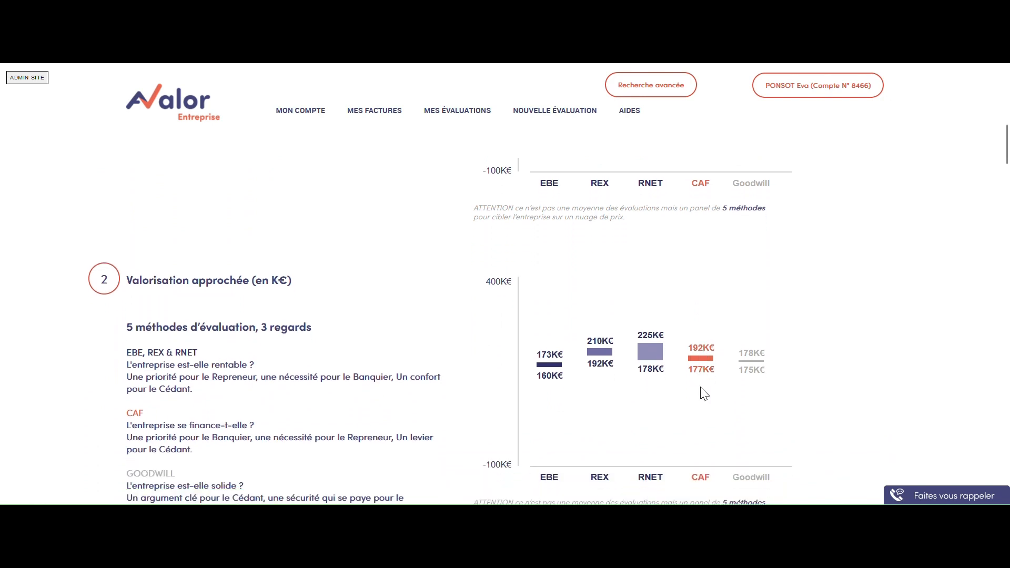
scroll(703, 393, down, 1)
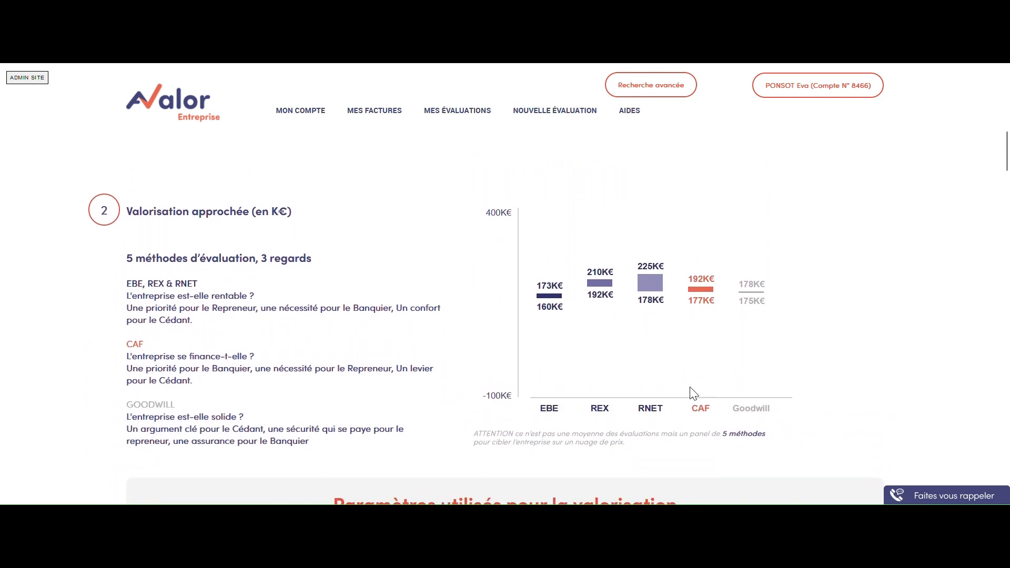
scroll(580, 334, up, 1)
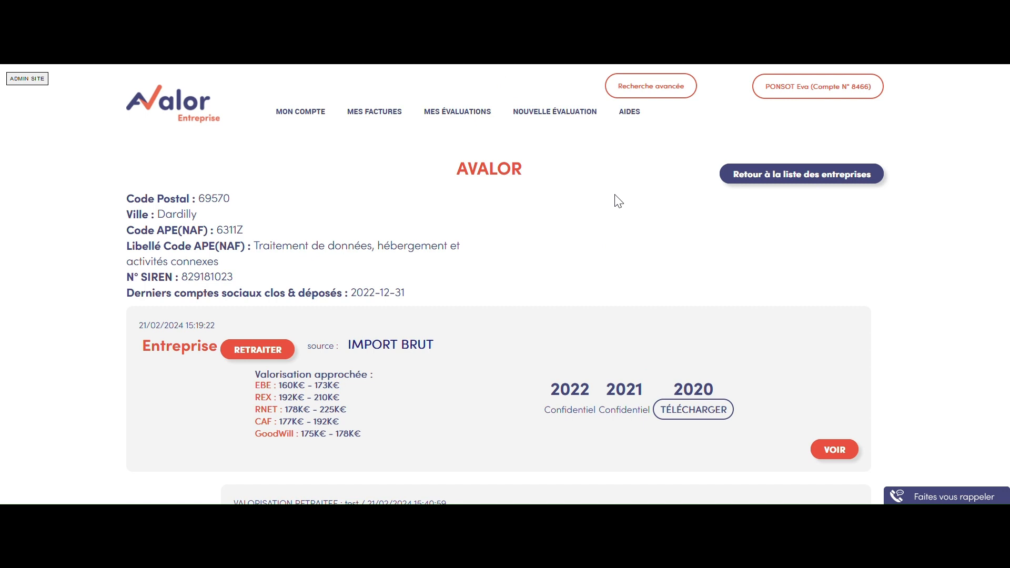
Review AVALOR's list of valuations and the accepted formats for importing tax returns.
scroll(615, 195, down, 10)
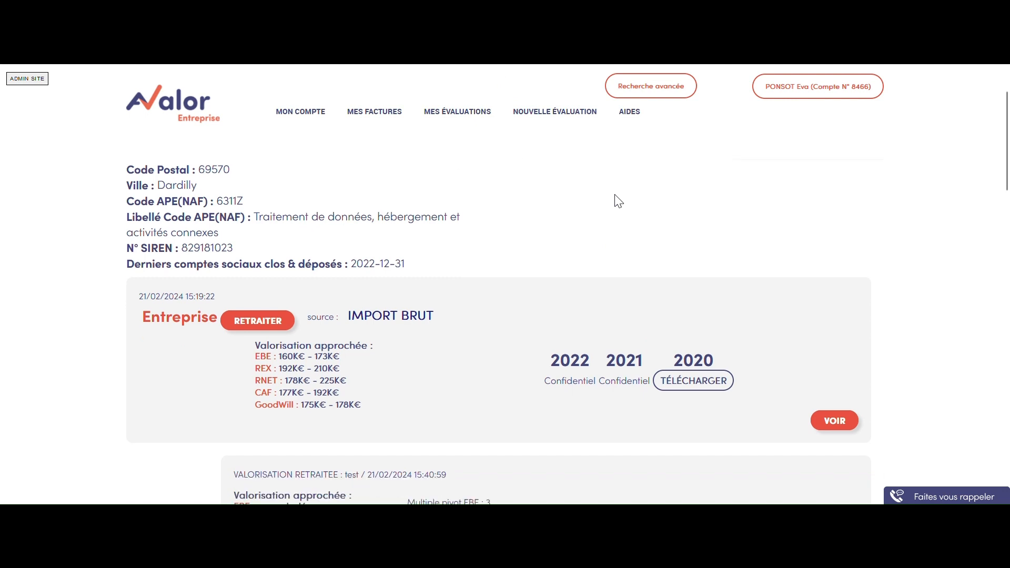
scroll(614, 194, down, 8)
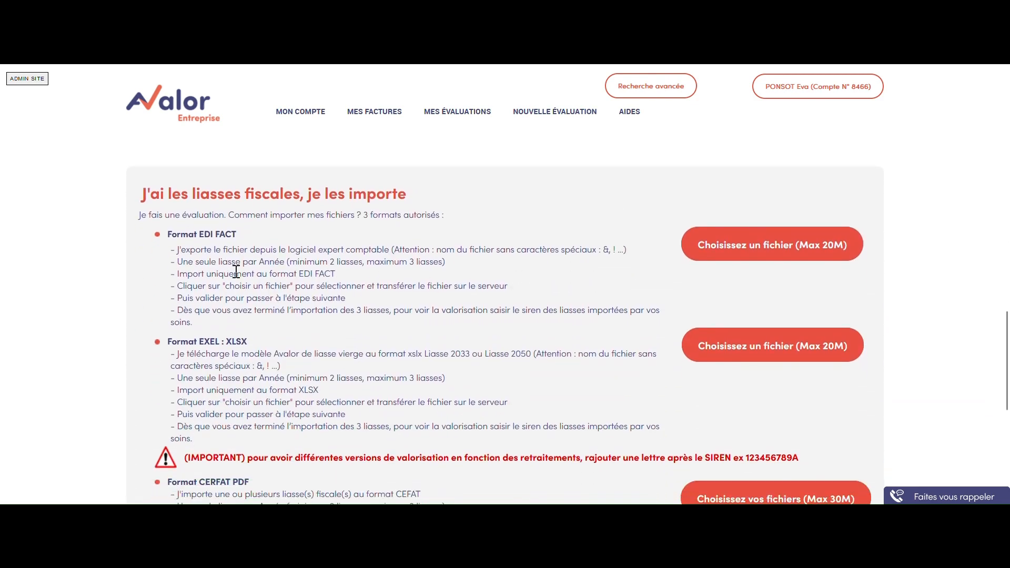
scroll(233, 265, down, 2)
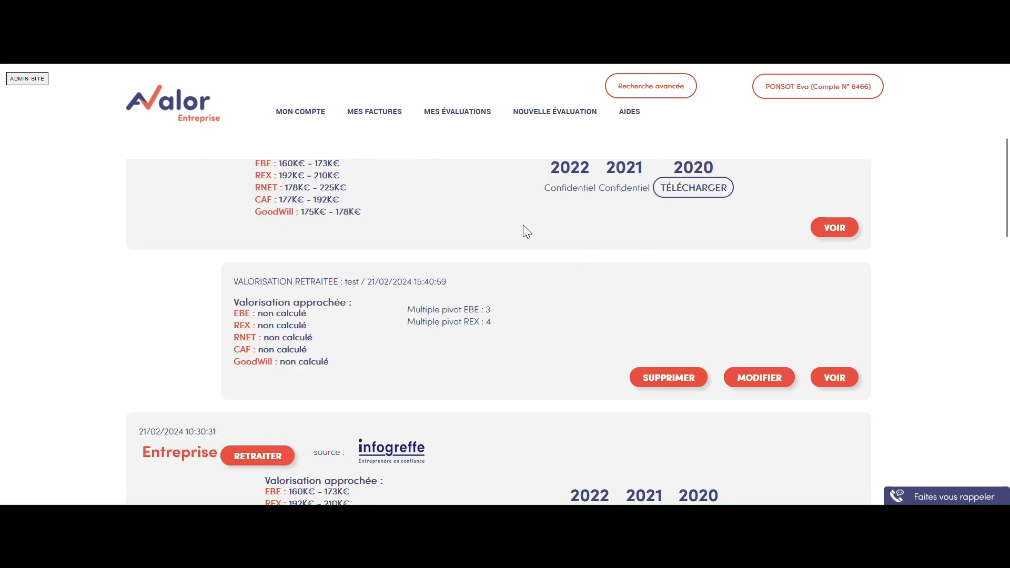
scroll(523, 225, up, 1)
scroll(523, 225, up, 4)
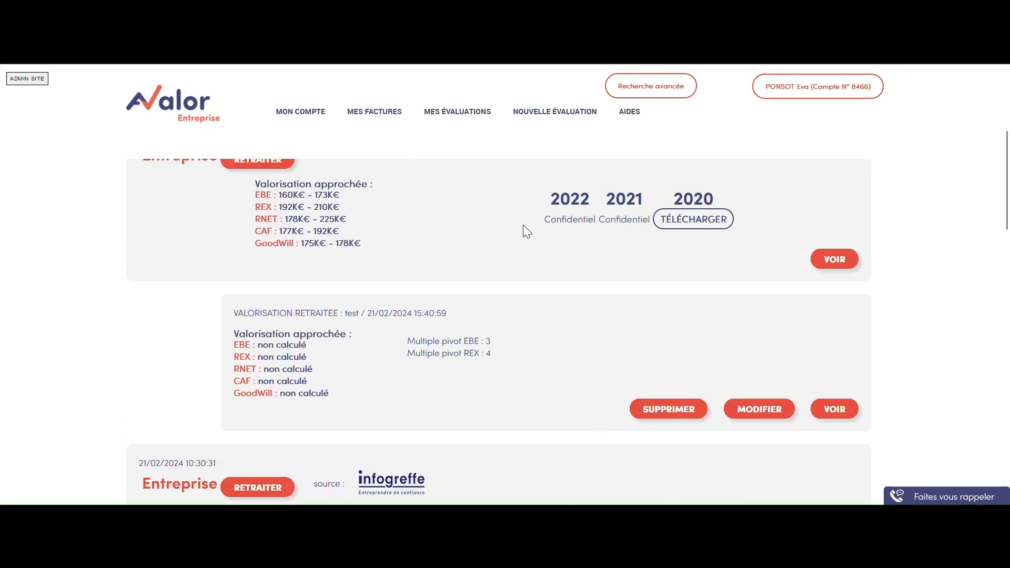
scroll(527, 231, up, 1)
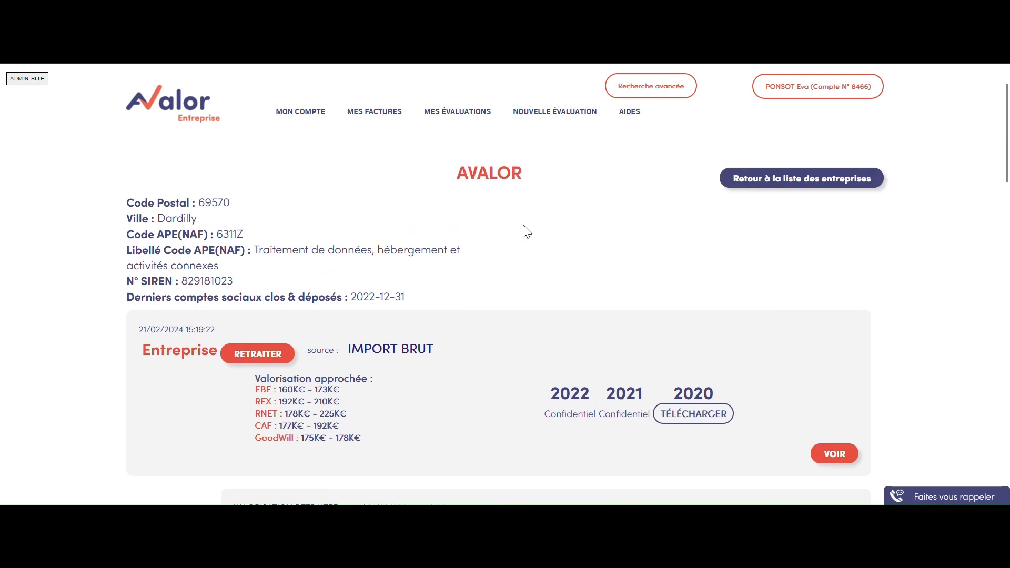
Open the "Estimation du fonds" form for AVALOR and look through the fields it requires.
scroll(527, 231, down, 1)
scroll(523, 226, down, 15)
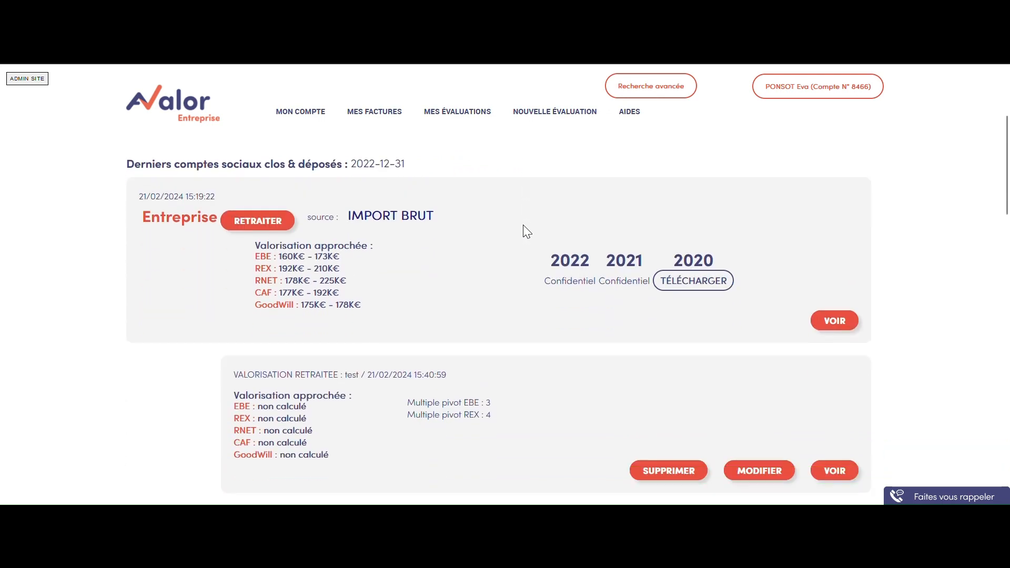
scroll(522, 225, down, 3)
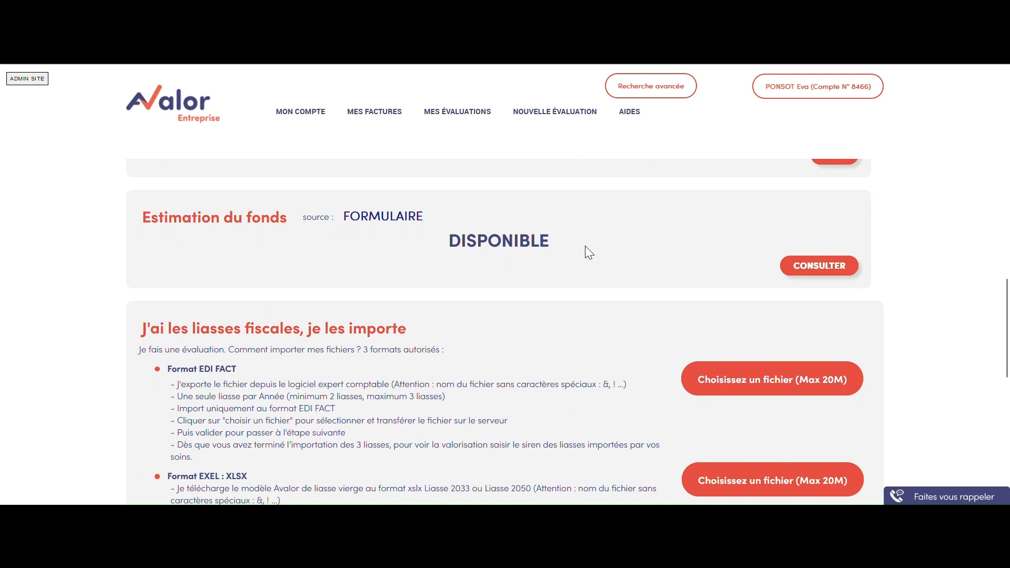
click(825, 268)
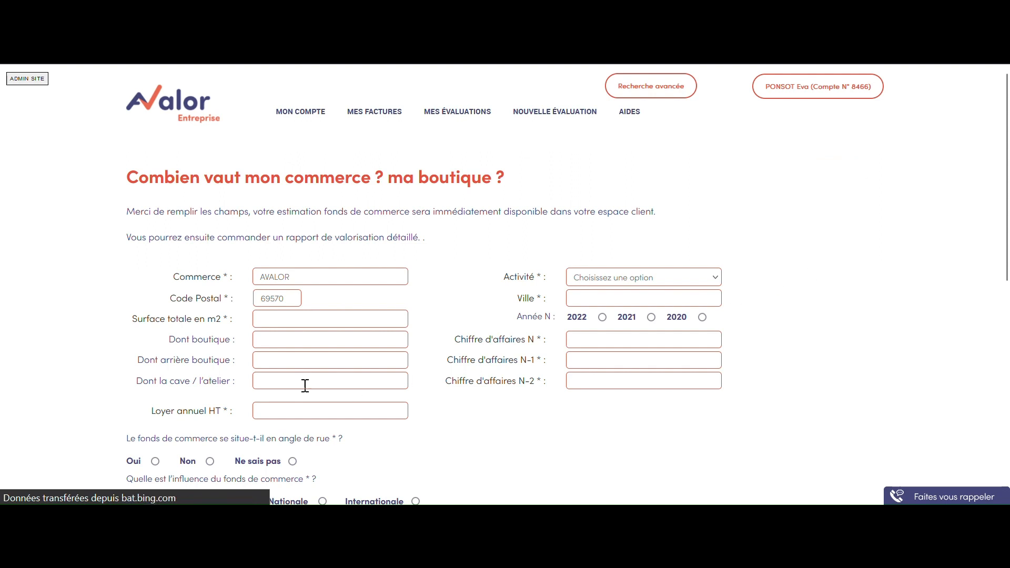
scroll(282, 356, down, 3)
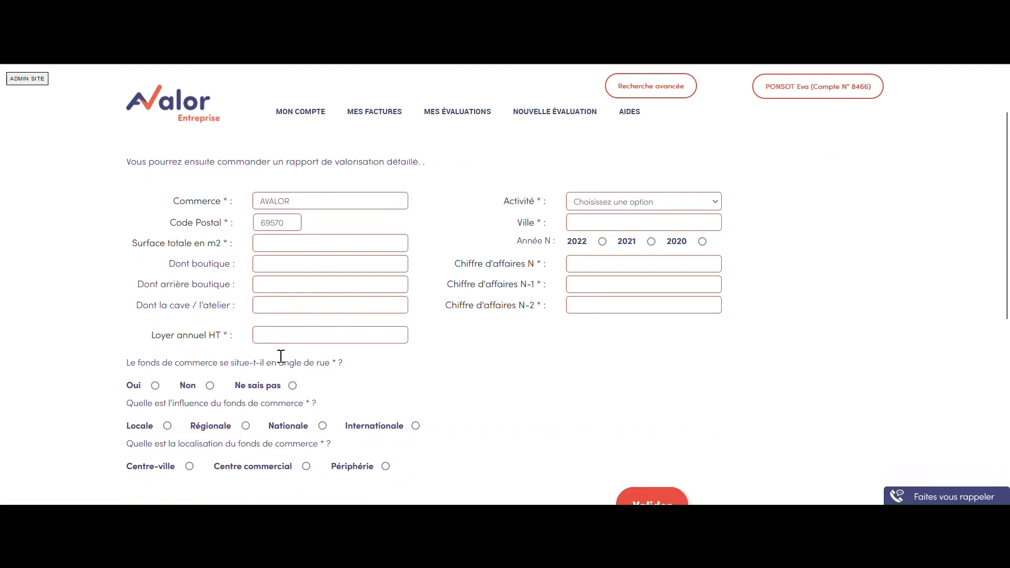